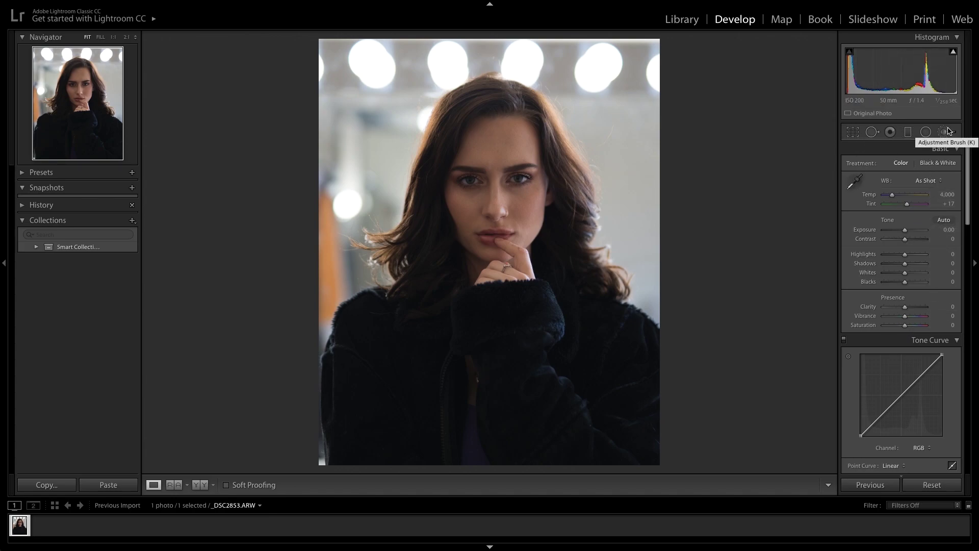
Select the Adjustment Brush and keep the Dodge (Lighten) effect
click(948, 132)
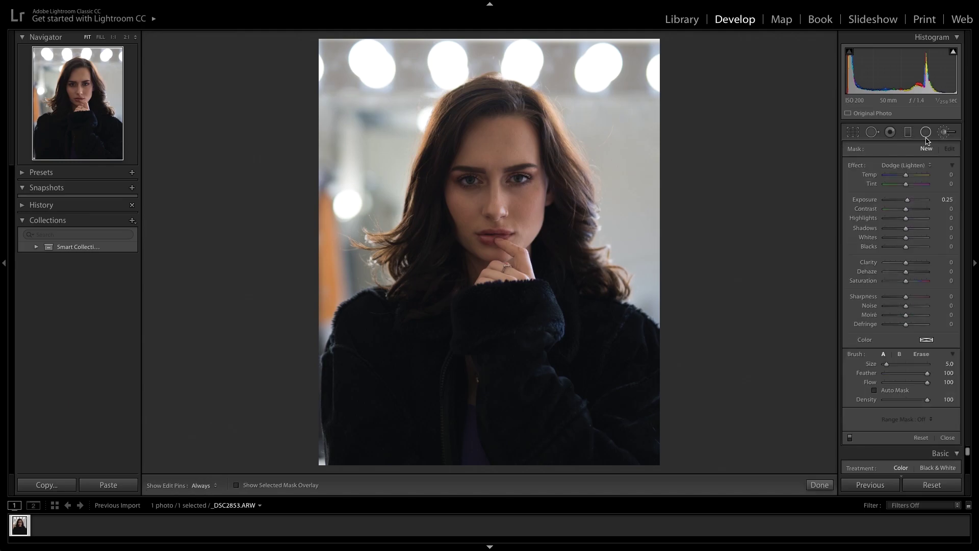
click(895, 167)
click(893, 166)
Set the brush to Exposure 0.70, Highlights 20, Shadows 20, Clarity 20 and Dehaze 10
click(950, 200)
key(BackSpace)
text(.7)
key(Return)
click(950, 219)
click(951, 227)
text(20)
click(952, 262)
key(Return)
click(947, 272)
key(Return)
Zoom to 1:1 on the eyes, set brush size 2.0, and paint over the right iris
click(67, 91)
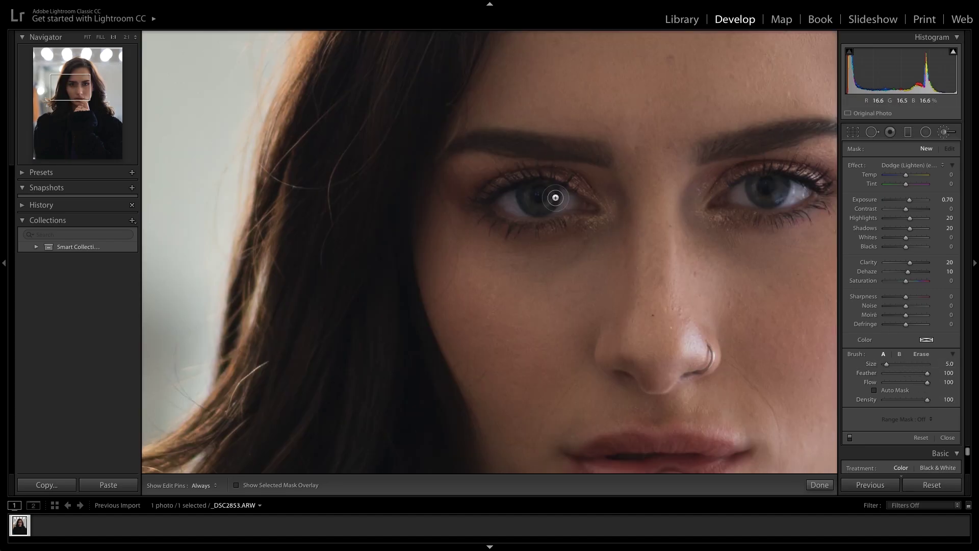
scroll(554, 196, up, 4)
scroll(555, 197, down, 4)
key(h)
drag(770, 200, 780, 188)
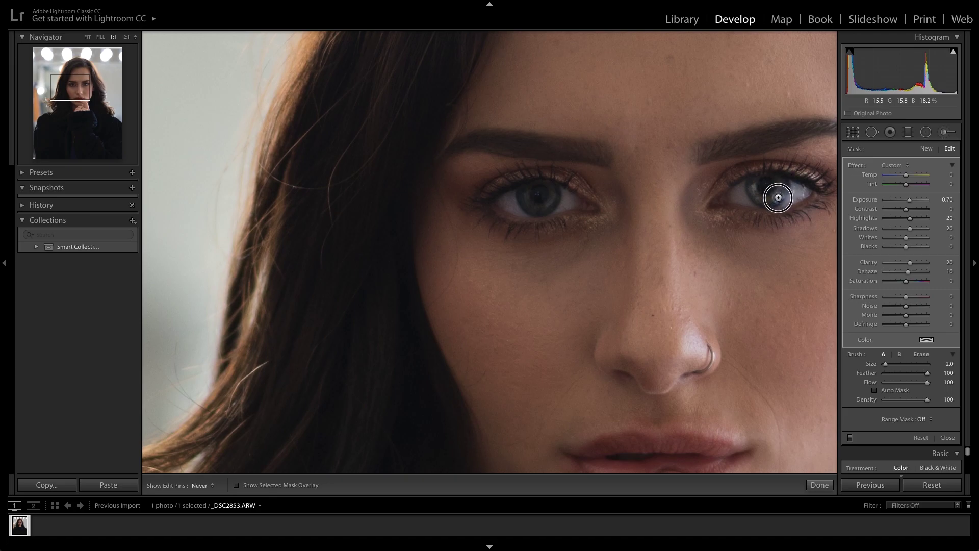
key(h)
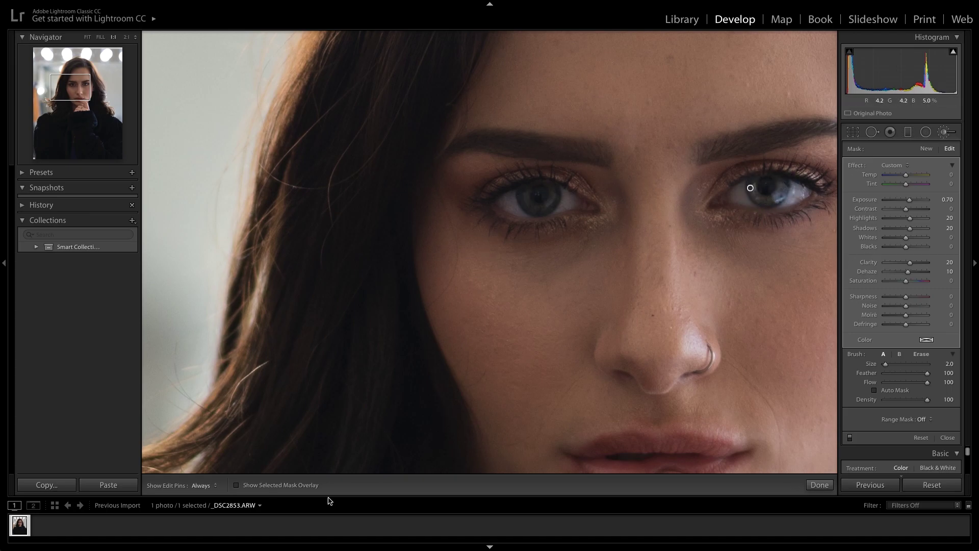
With the mask overlay checked, paint the left iris too, then close the brush with Done
click(237, 485)
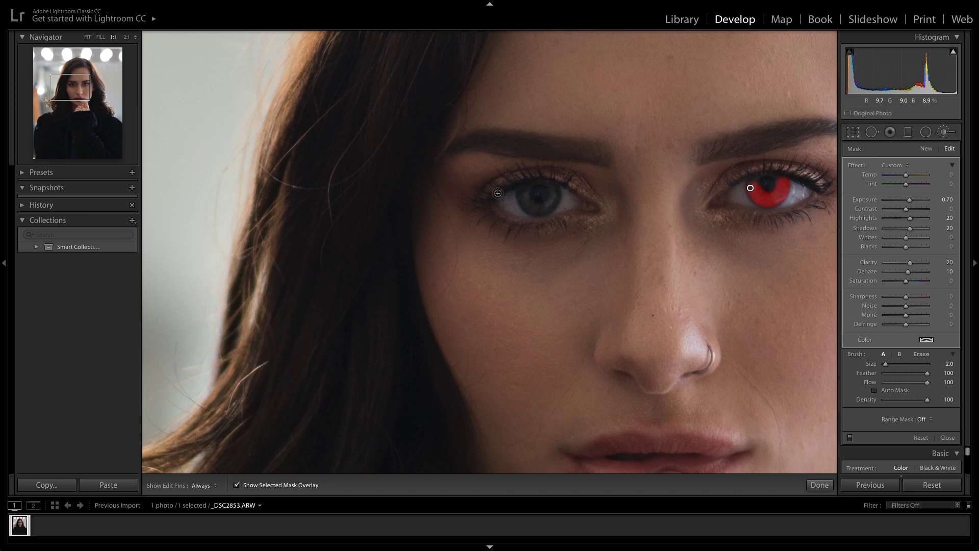
key(o)
key(o)
key(h)
mouse_move(516, 197)
mouse_down()
mouse_move(538, 207)
mouse_move(555, 194)
mouse_move(536, 209)
mouse_move(525, 196)
mouse_move(528, 206)
mouse_move(550, 200)
mouse_up()
key(h)
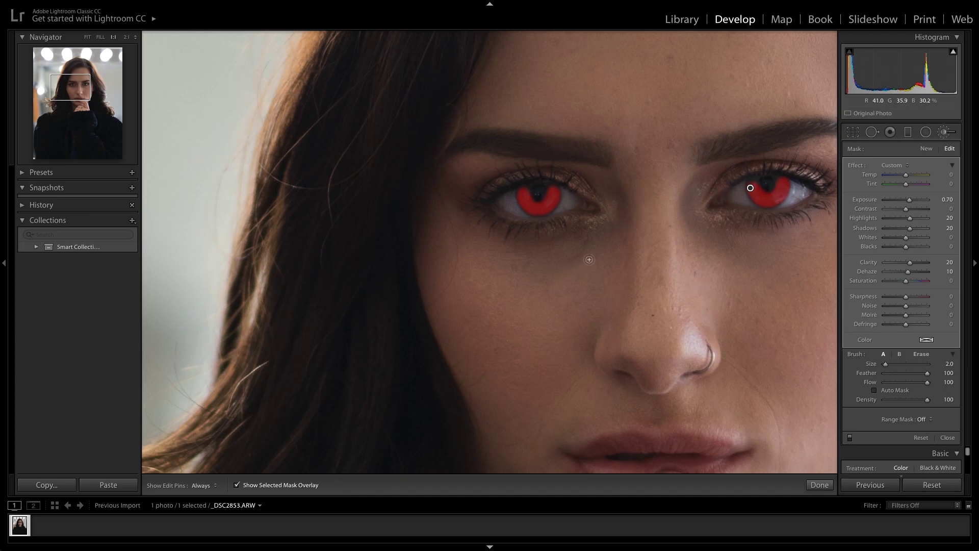
click(819, 485)
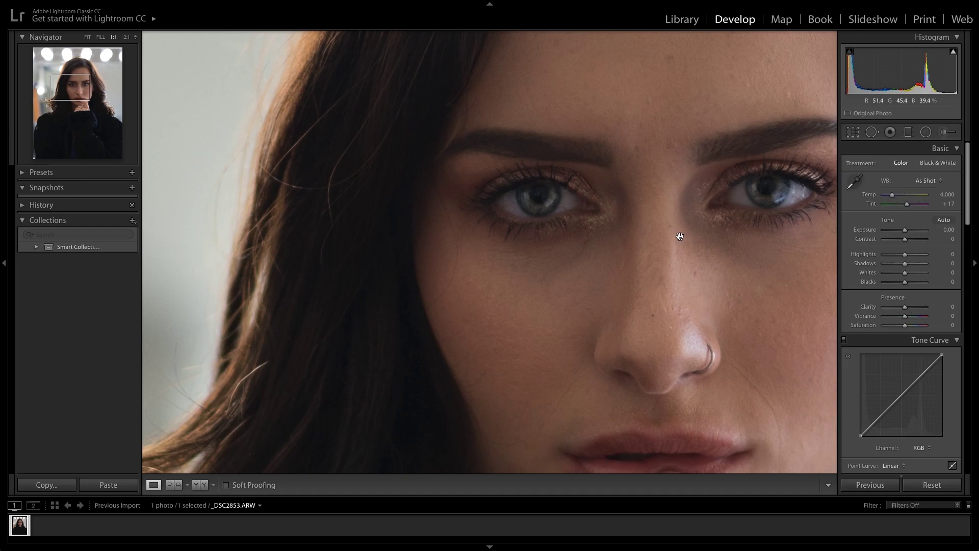
Toggle Before/After to compare the eyes, inspect the right eye at 1:1, then return to Fit
key(backslash)
key(backslash)
key(backslash)
key(backslash)
click(744, 235)
key(backslash)
key(backslash)
key(backslash)
key(backslash)
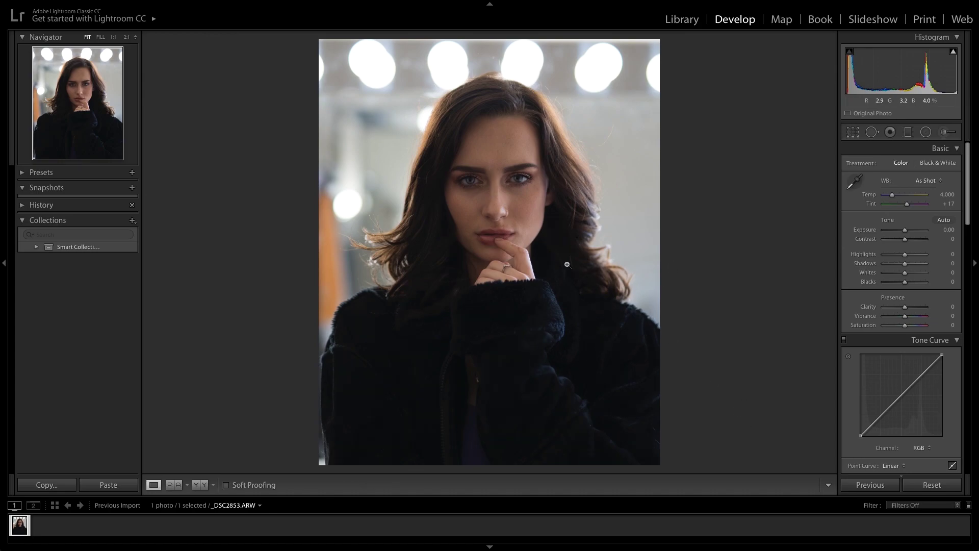
drag(519, 183, 666, 231)
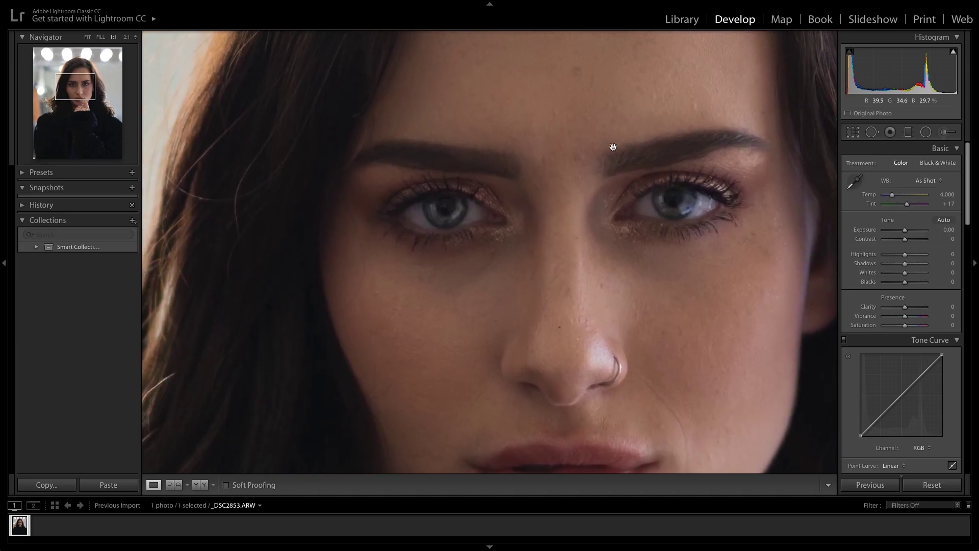
click(699, 312)
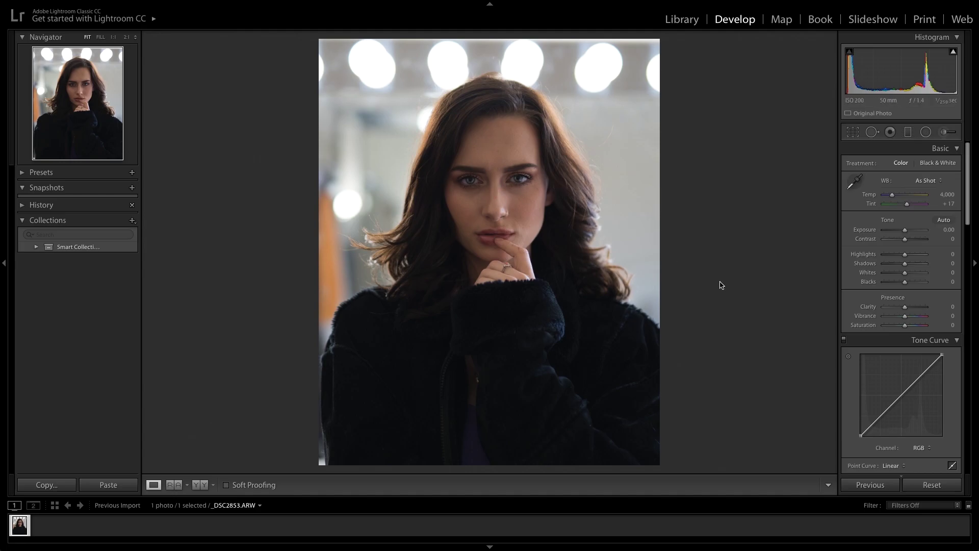
Save the current brush settings as a new effect preset named 'miles of eyes'
click(944, 133)
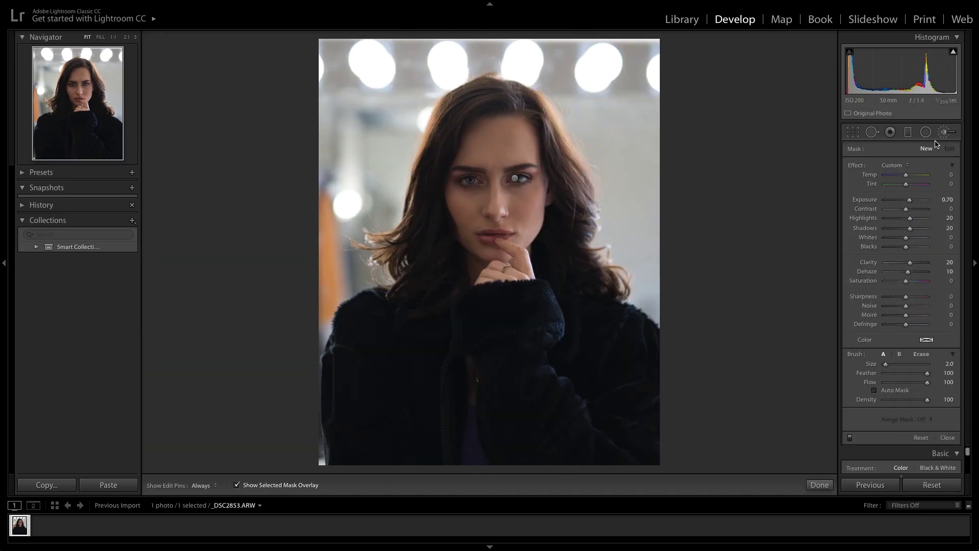
click(905, 166)
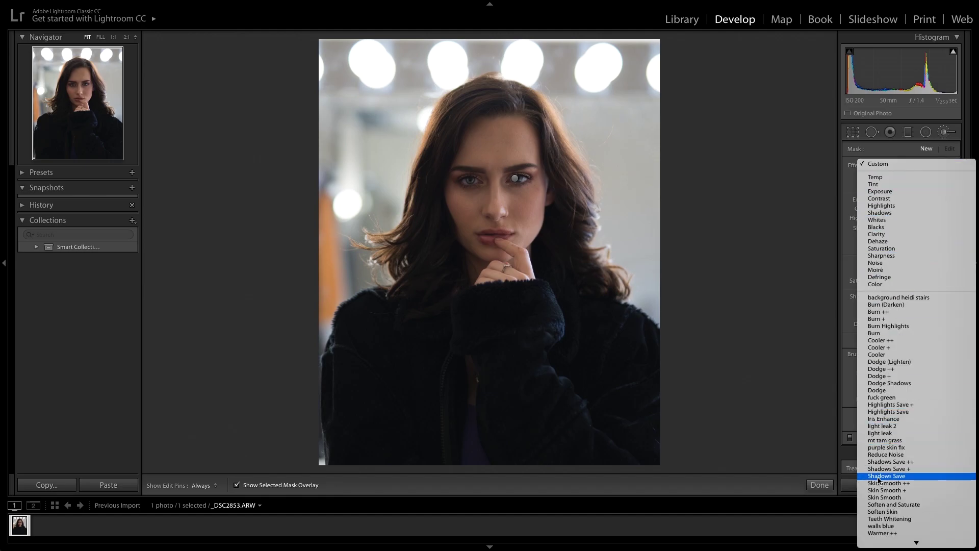
scroll(878, 479, down, 3)
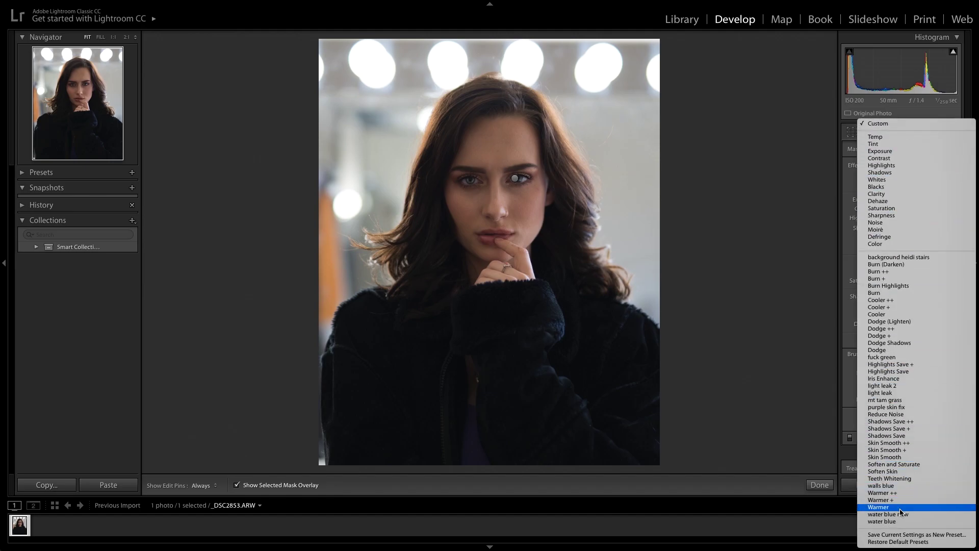
click(904, 535)
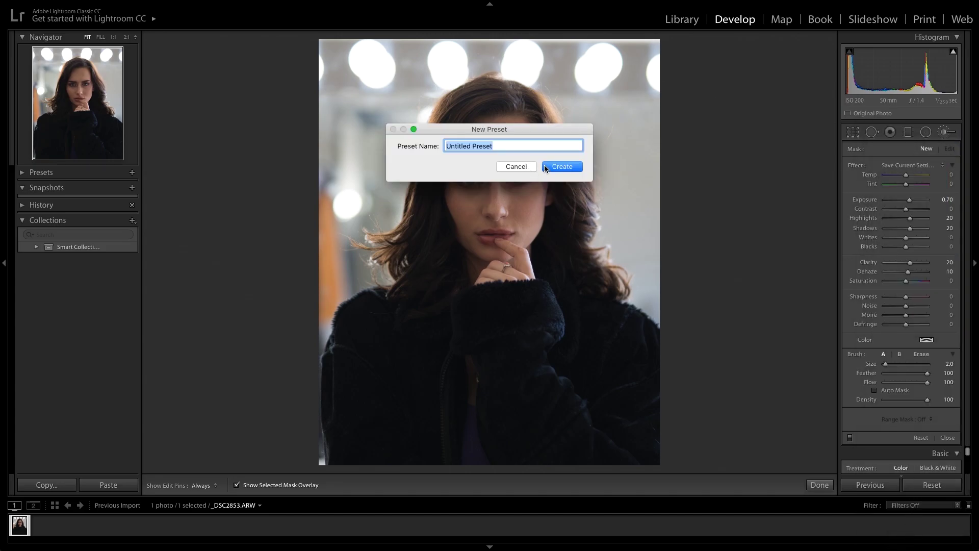
text(m)
key(Return)
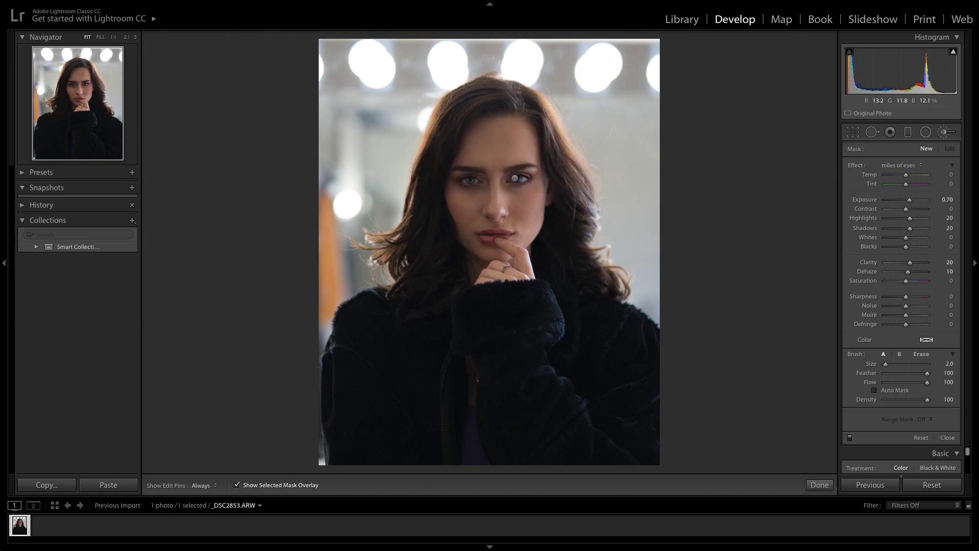
Close the brush, then inspect the eyes at 1:1, panning across them before returning to Fit
click(820, 485)
click(511, 184)
drag(509, 183, 537, 294)
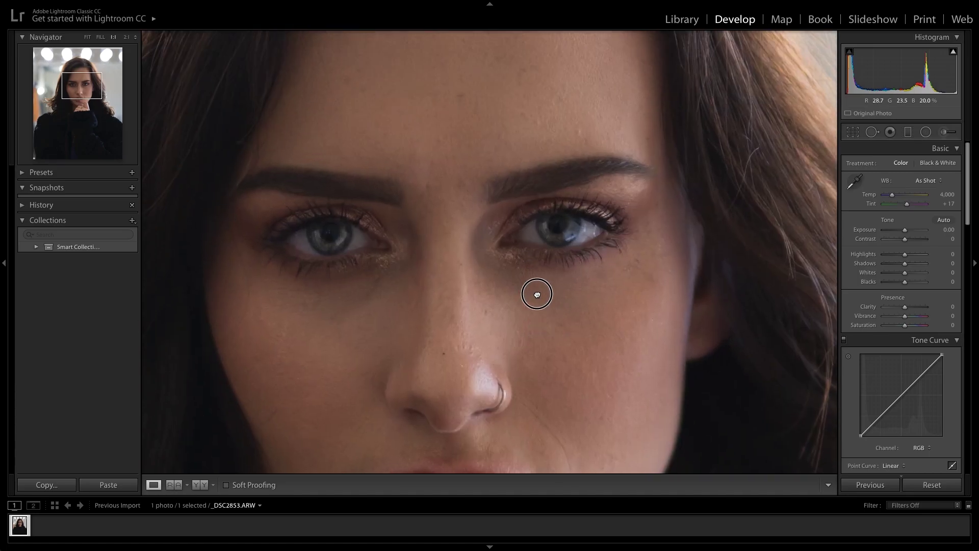
drag(515, 271, 653, 255)
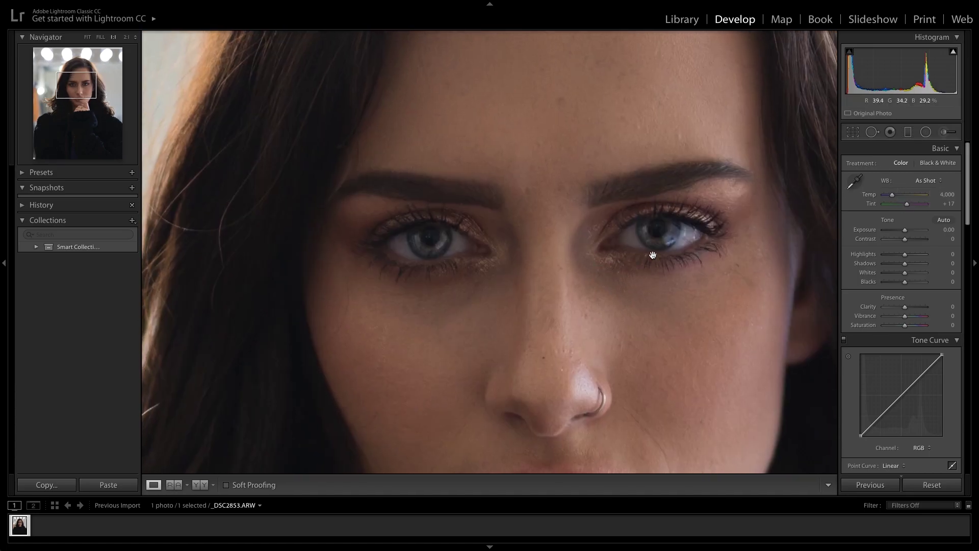
click(506, 192)
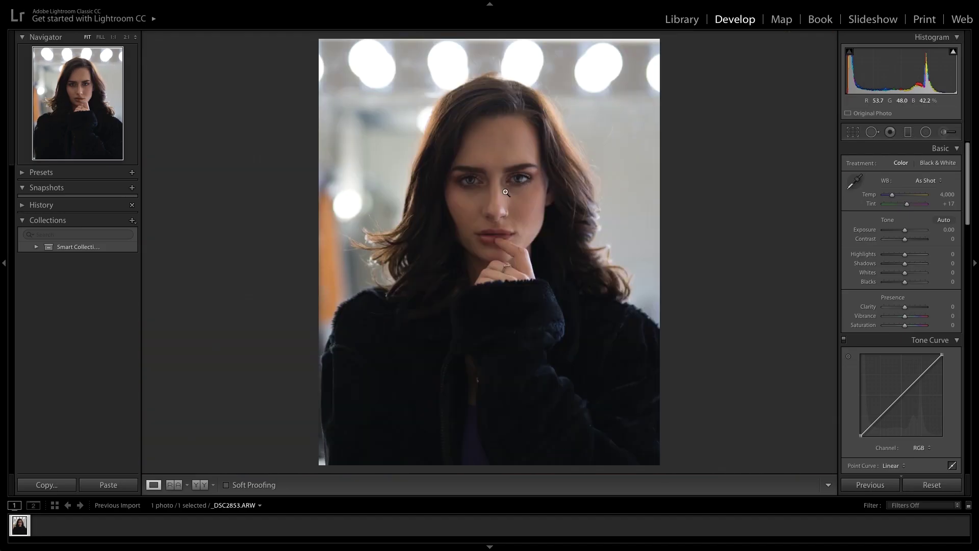
Zoom in again near the brow, pan down to the eyes, then return to the full portrait
click(483, 148)
drag(498, 185, 531, 234)
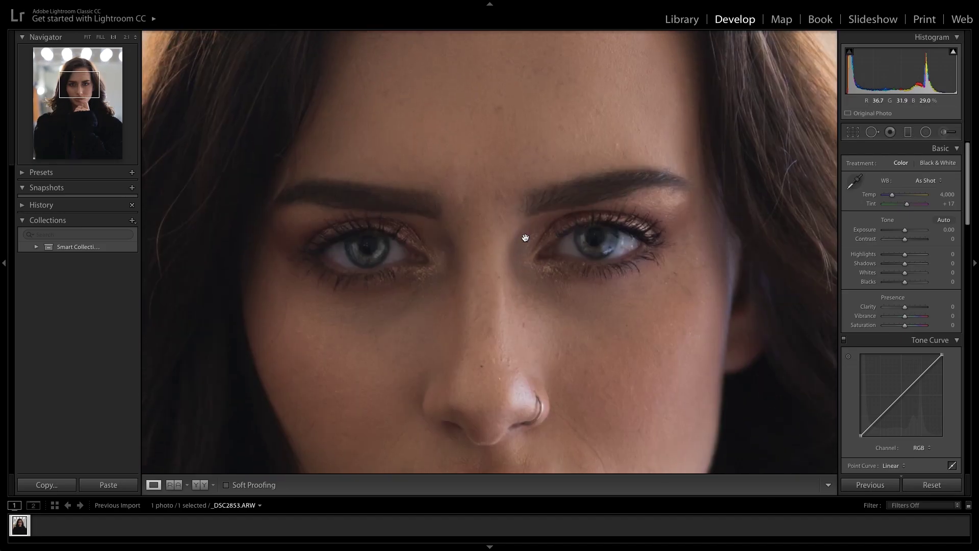
click(639, 247)
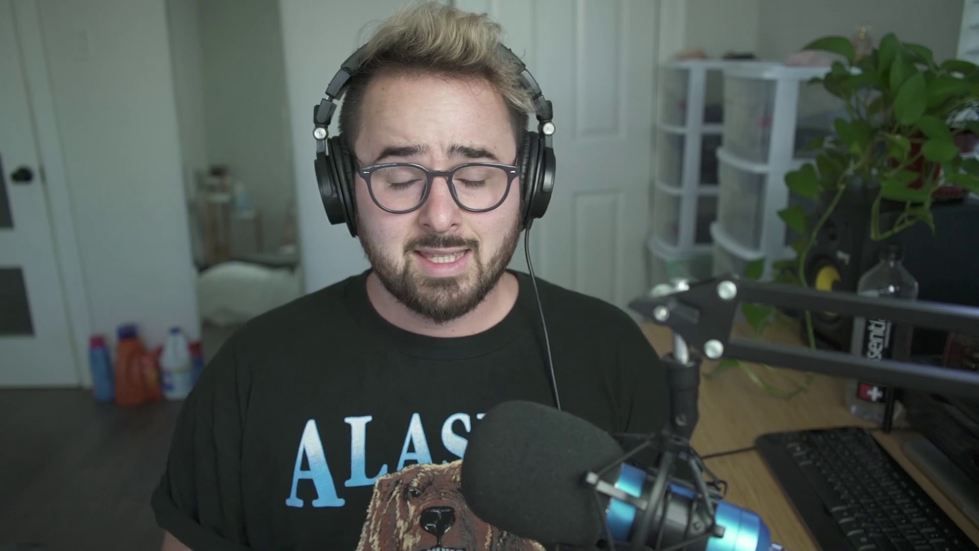